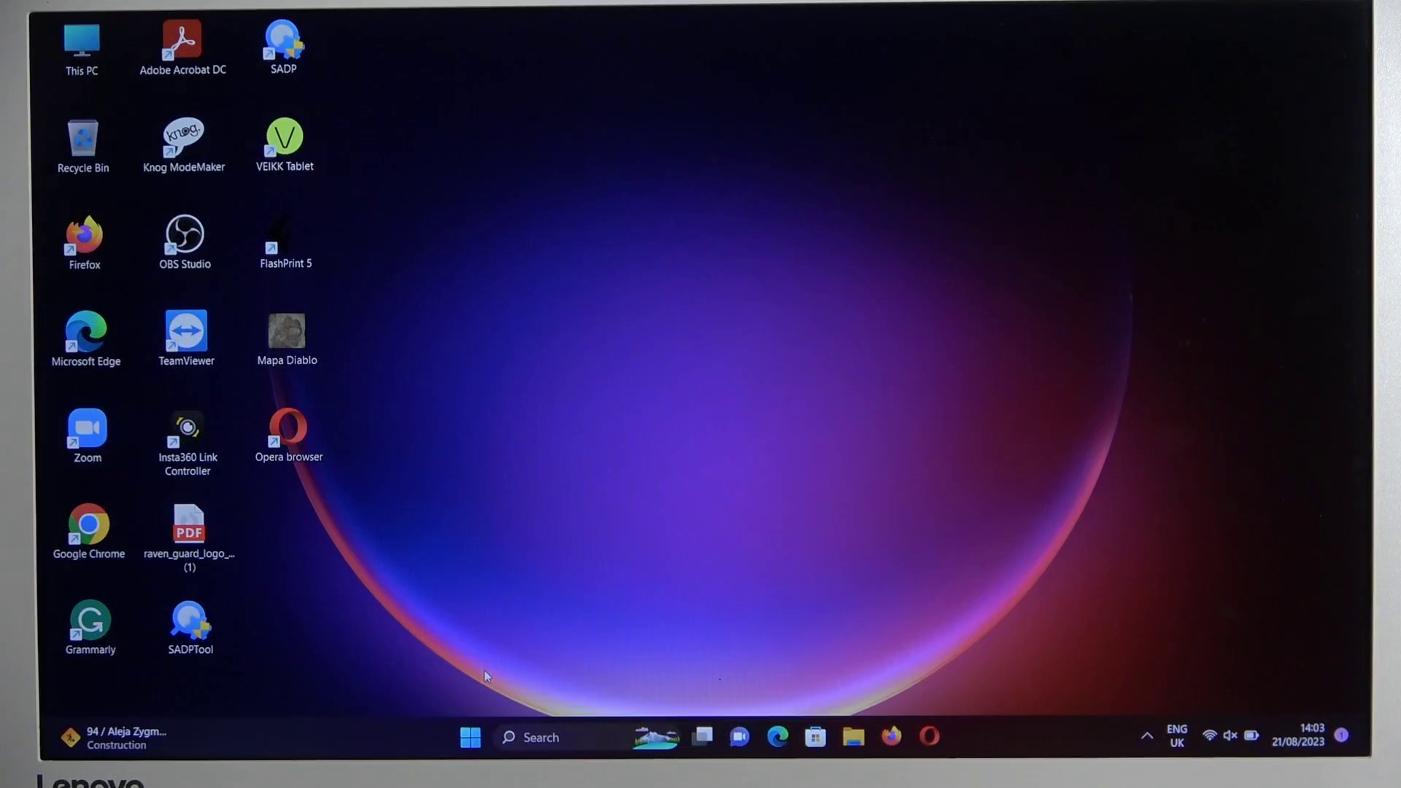
# Open Windows Settings on the Bluetooth & devices page.
pyautogui.press('super')
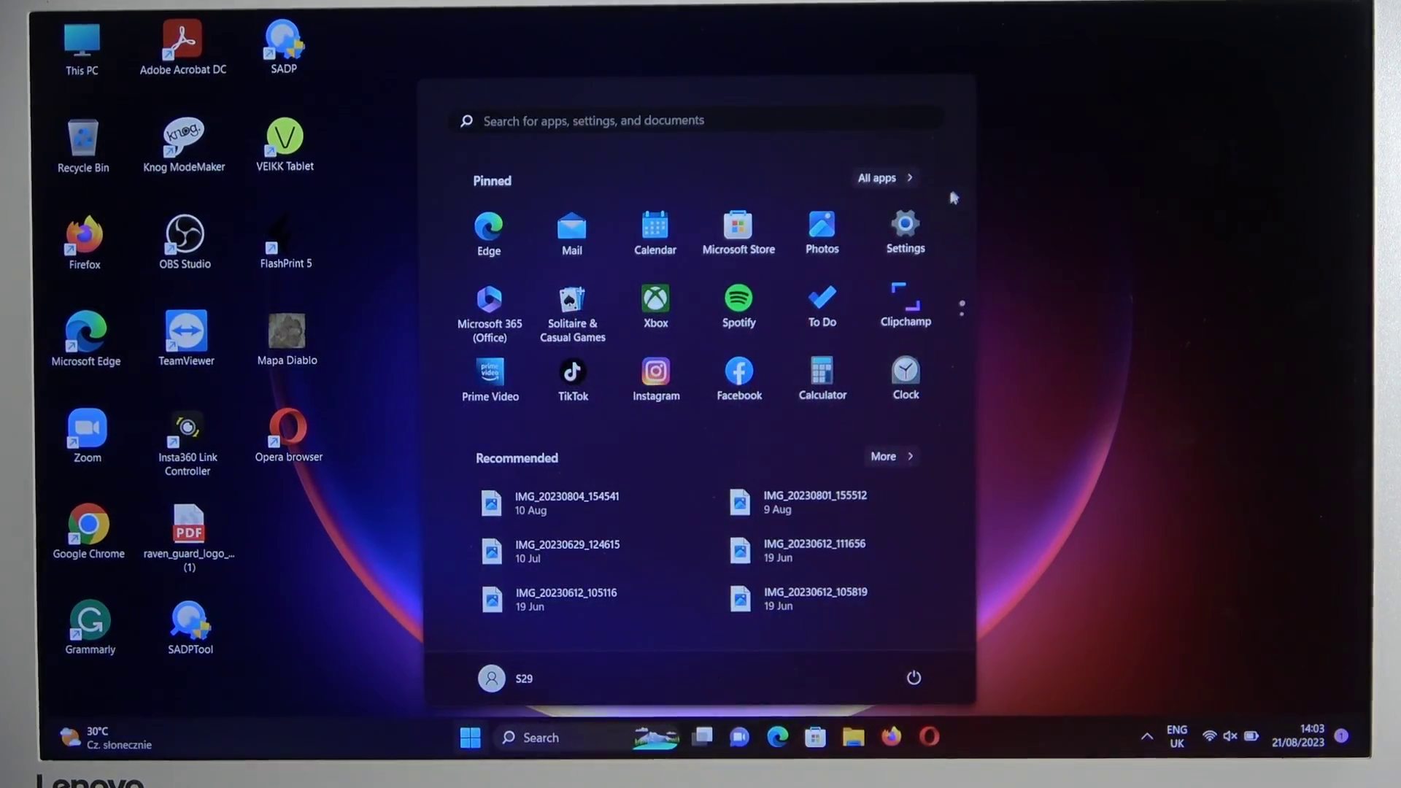
pyautogui.click(906, 230)
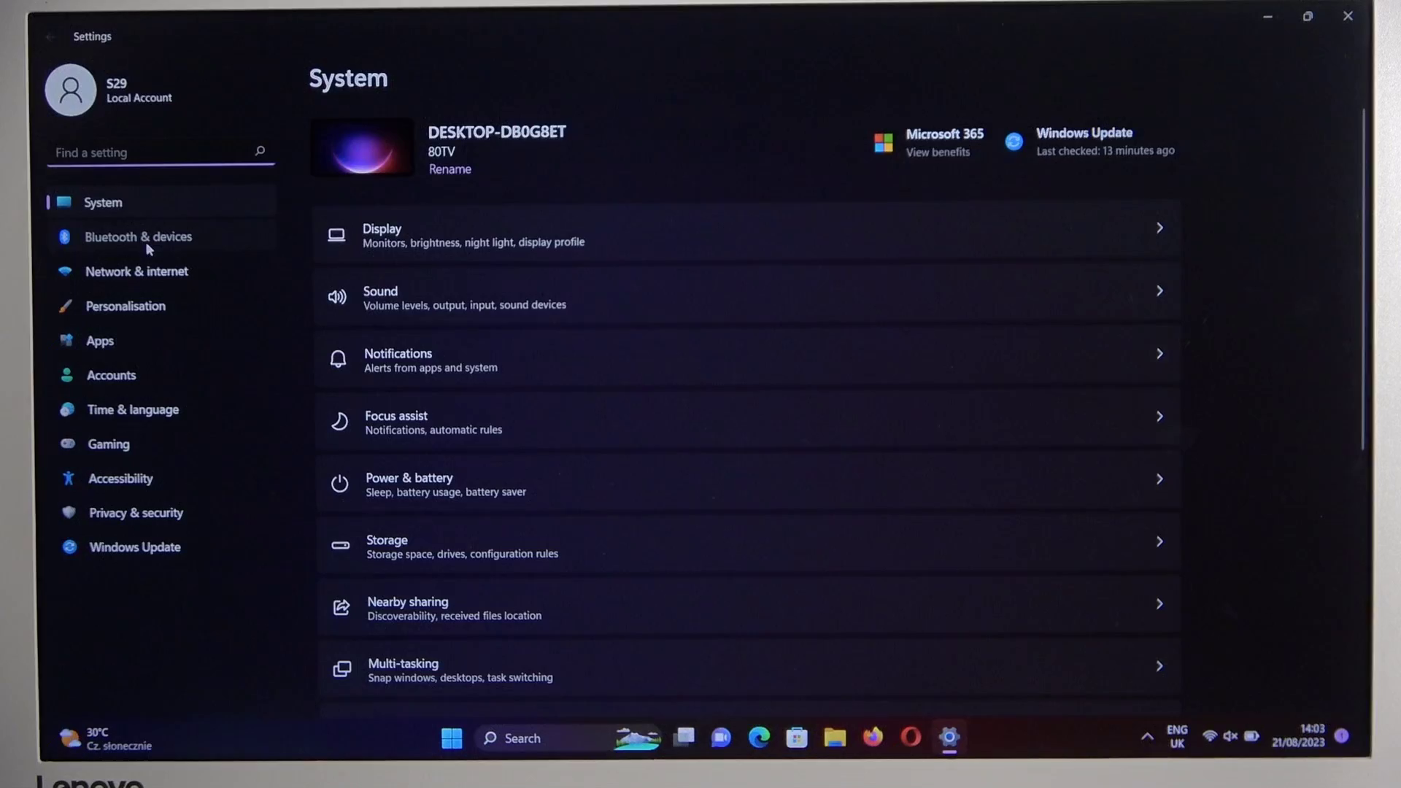
pyautogui.click(145, 242)
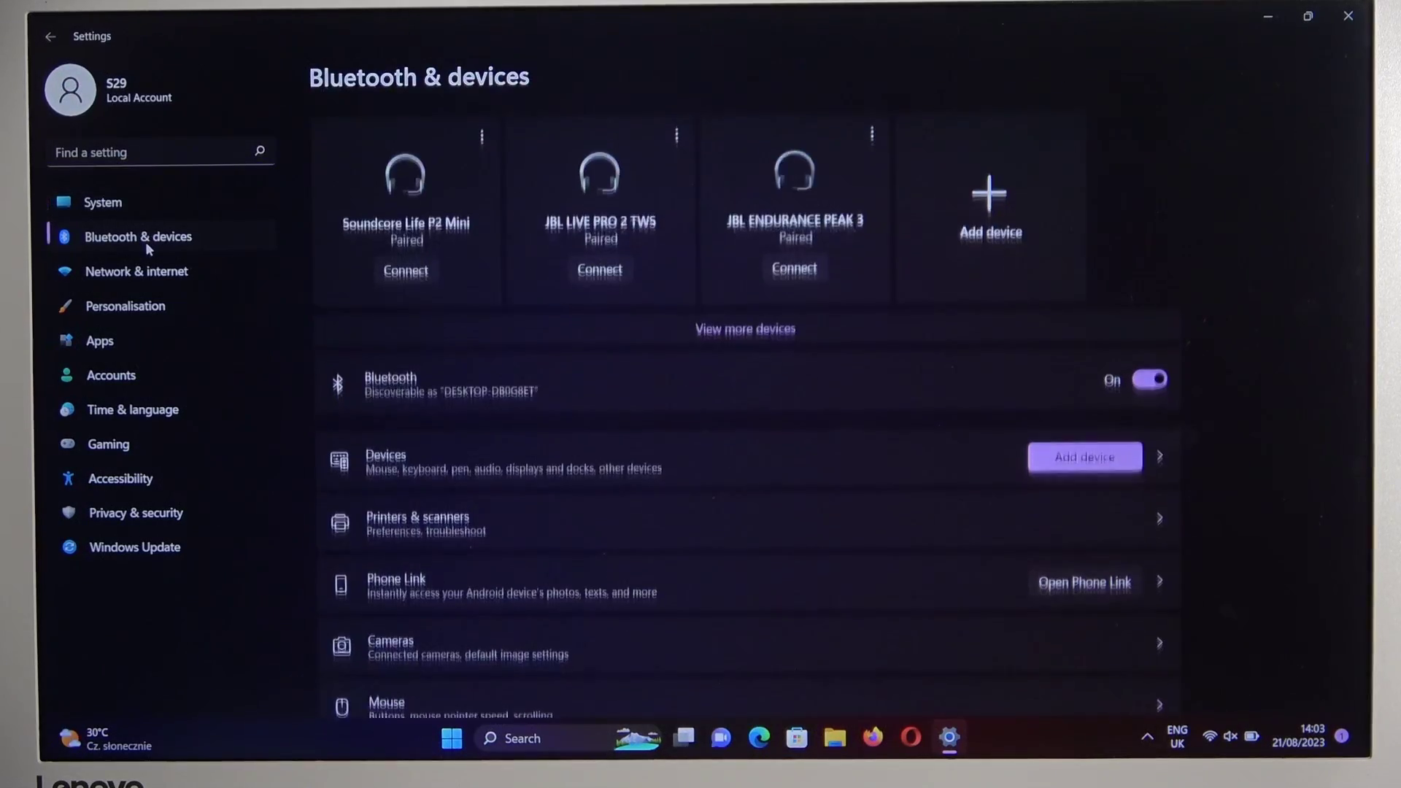
# Pair the JBL TUNE760NC headphones over Bluetooth via Add device.
pyautogui.click(1002, 194)
pyautogui.click(781, 222)
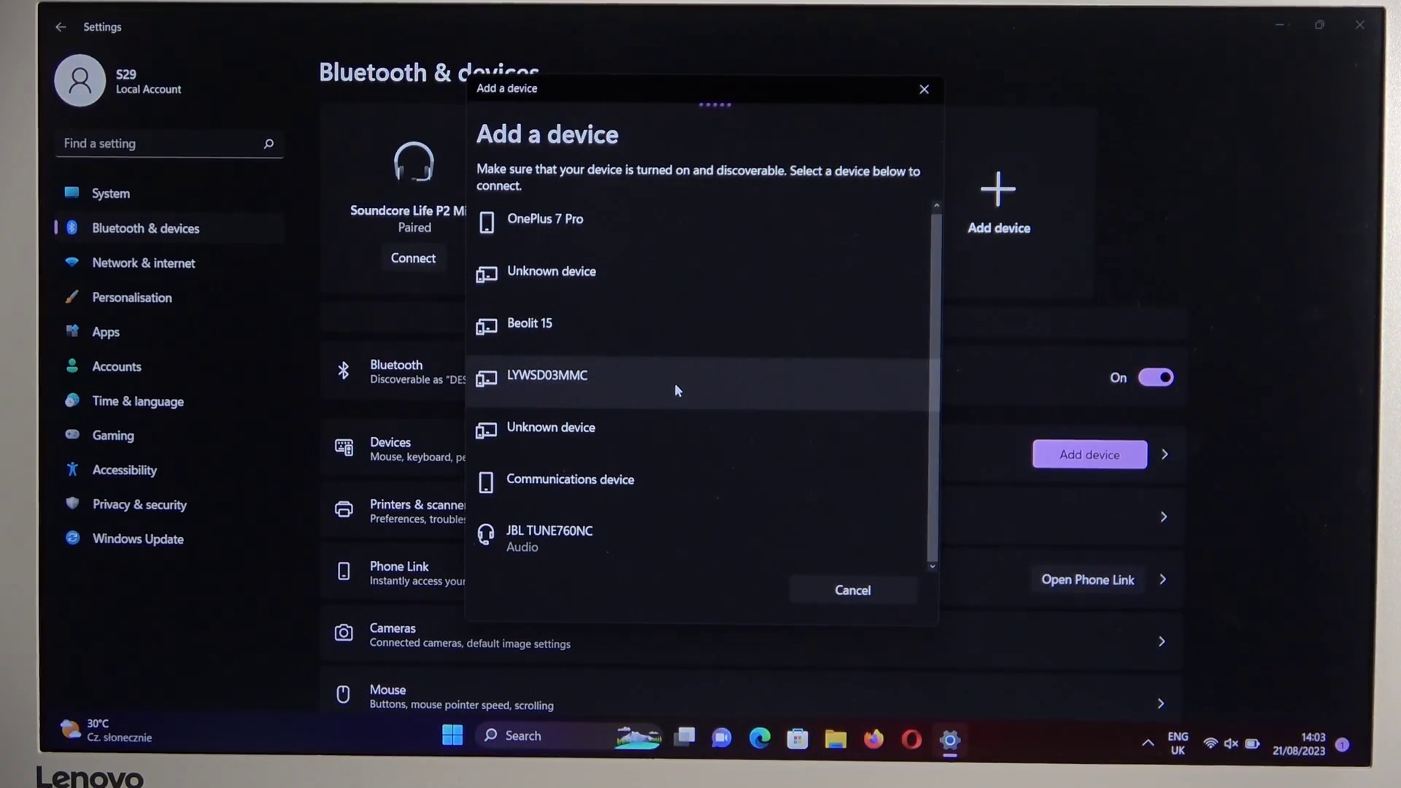
pyautogui.click(556, 537)
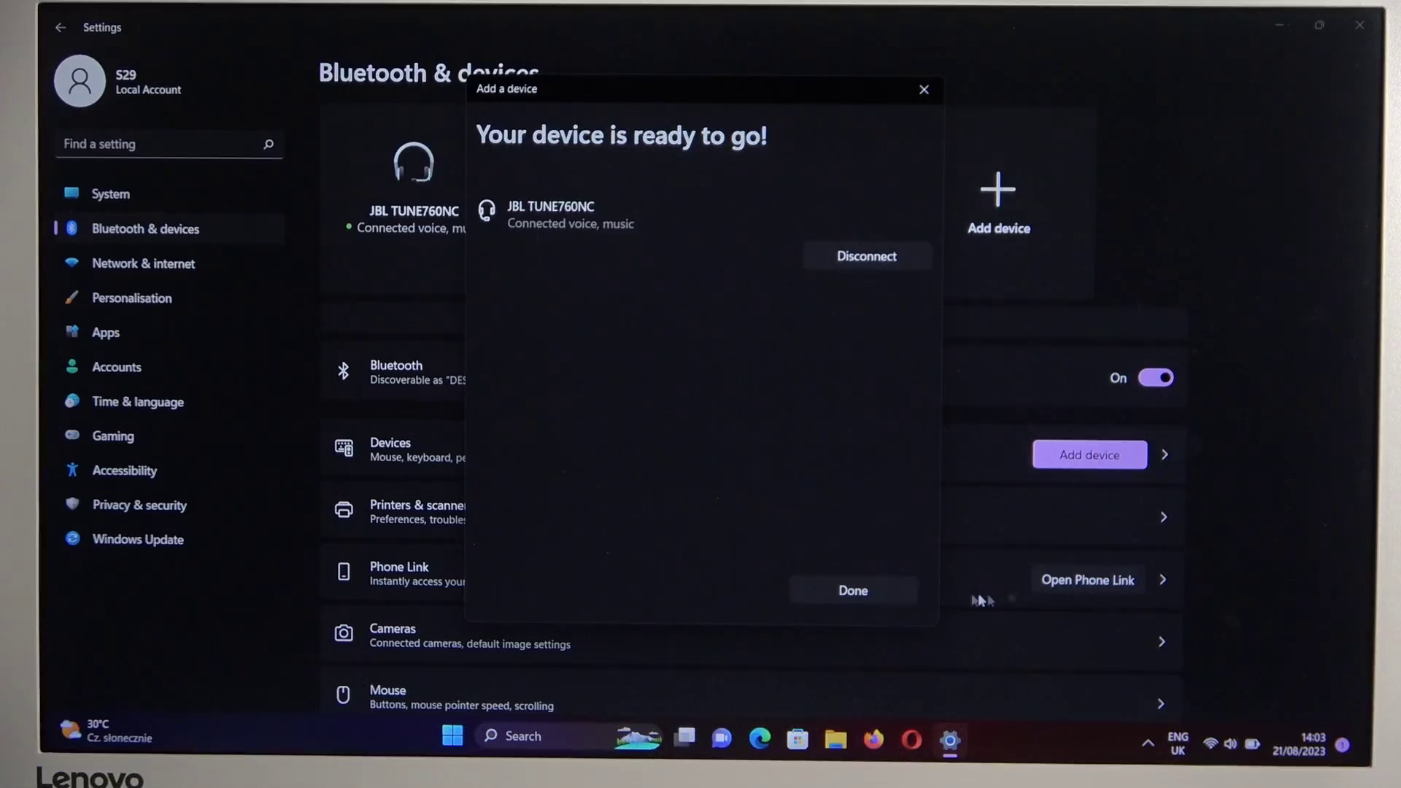
pyautogui.click(893, 591)
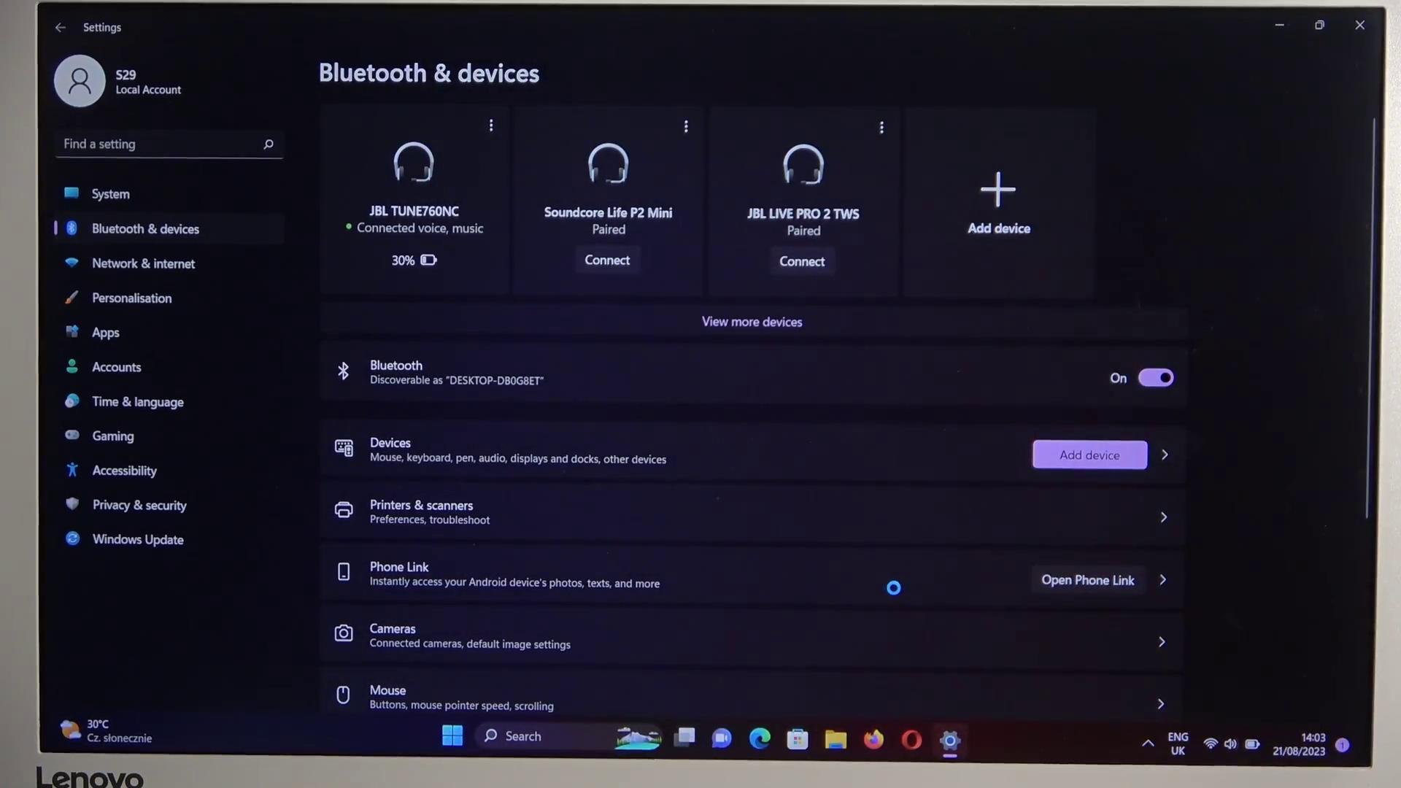